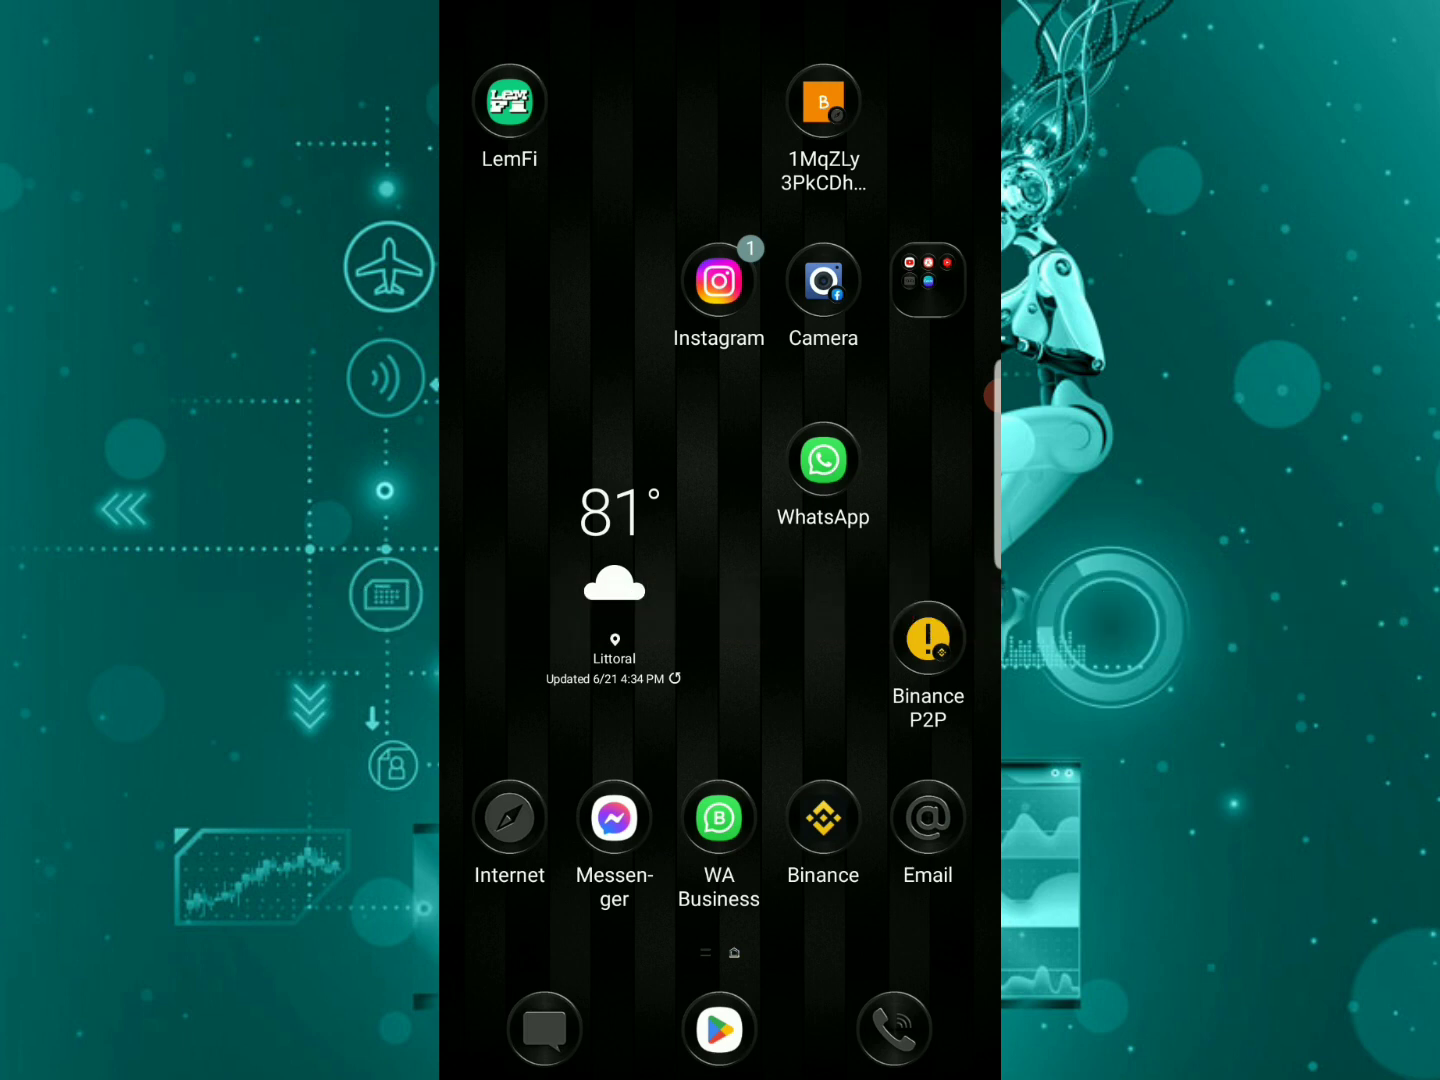
- Open the app drawer and launch Telegram
left_click_drag(719, 817, 719, 450)
left_click(784, 780)
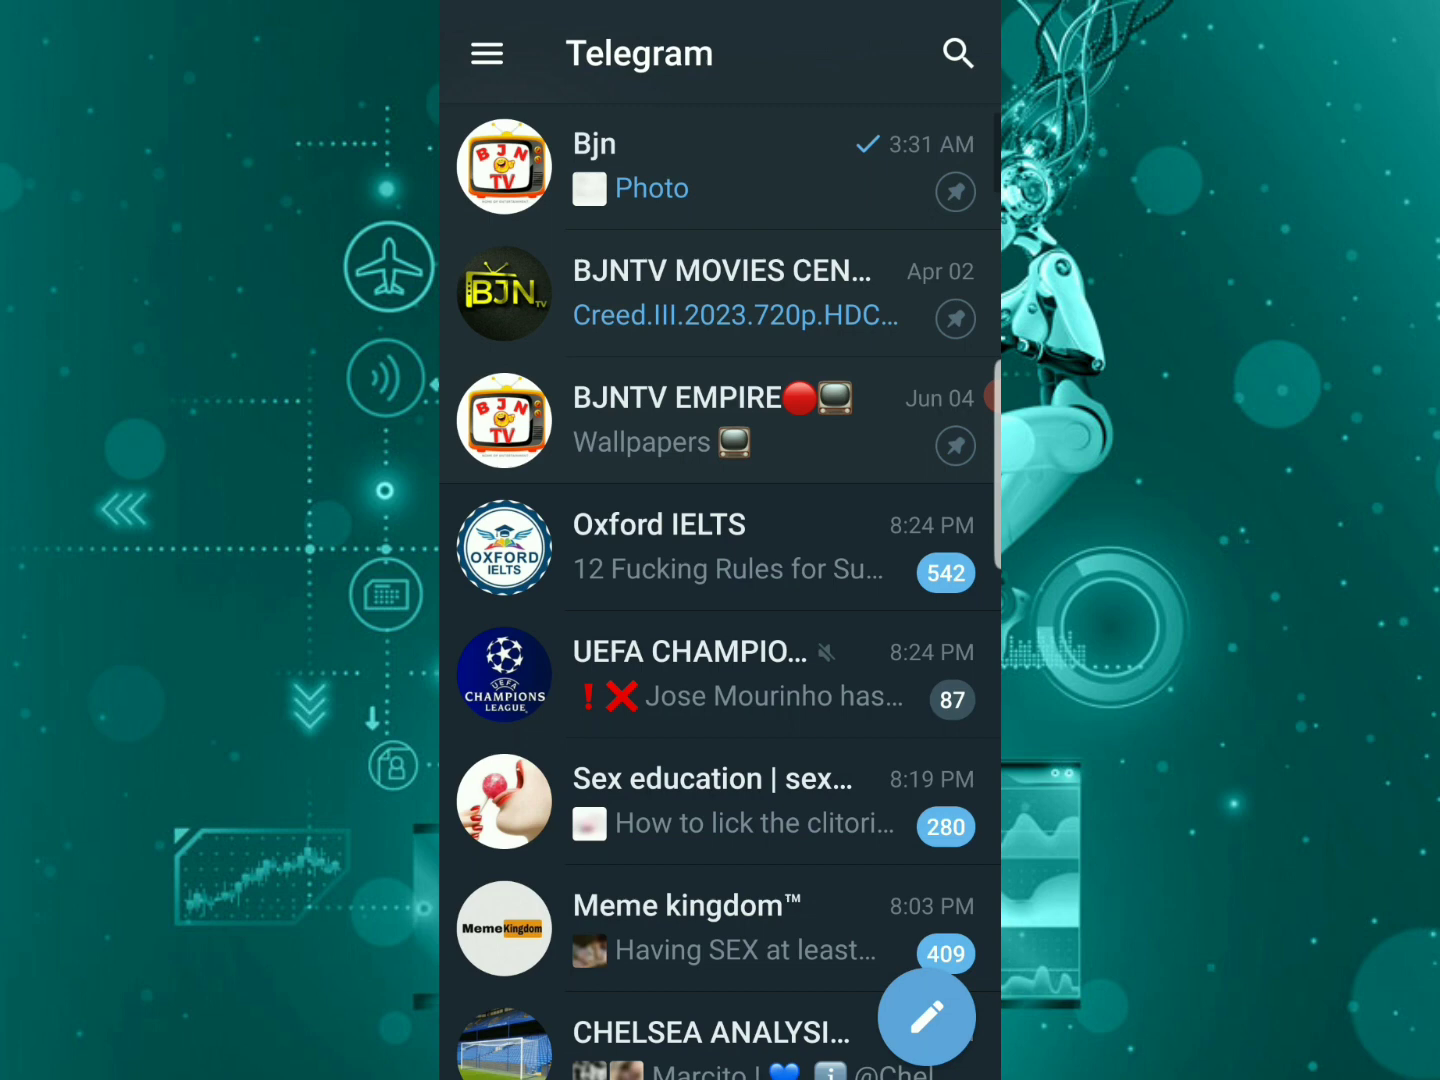
- Go to Settings > Privacy and Security from the side menu
left_click(487, 53)
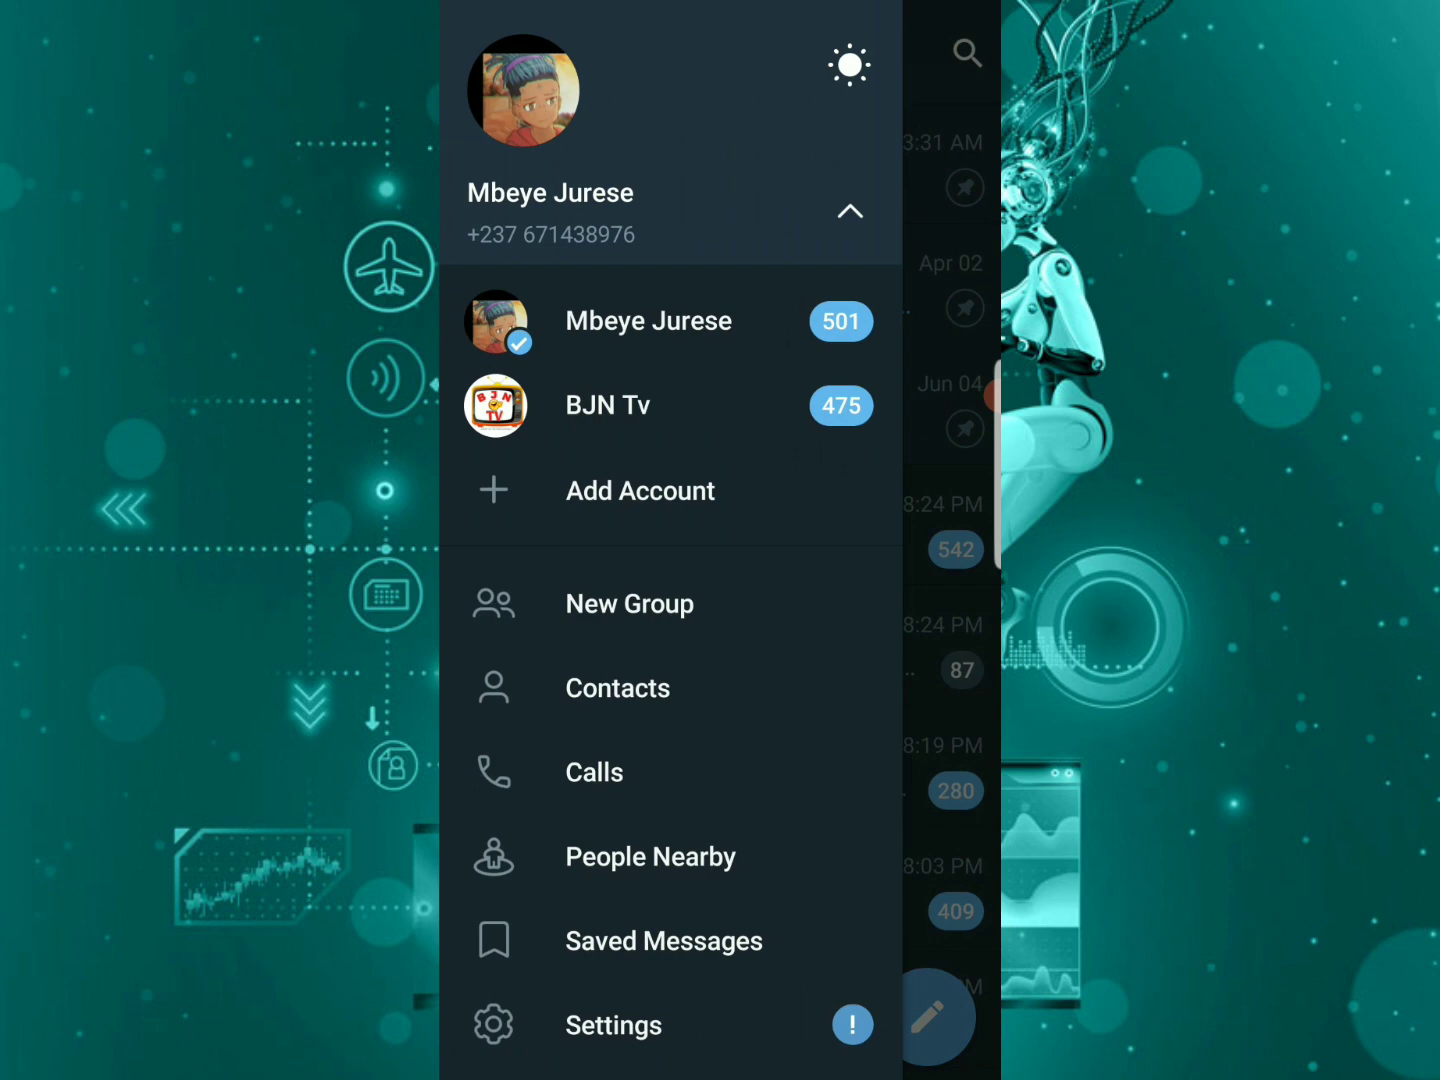
scroll(671, 540, "down", 2)
left_click(613, 853)
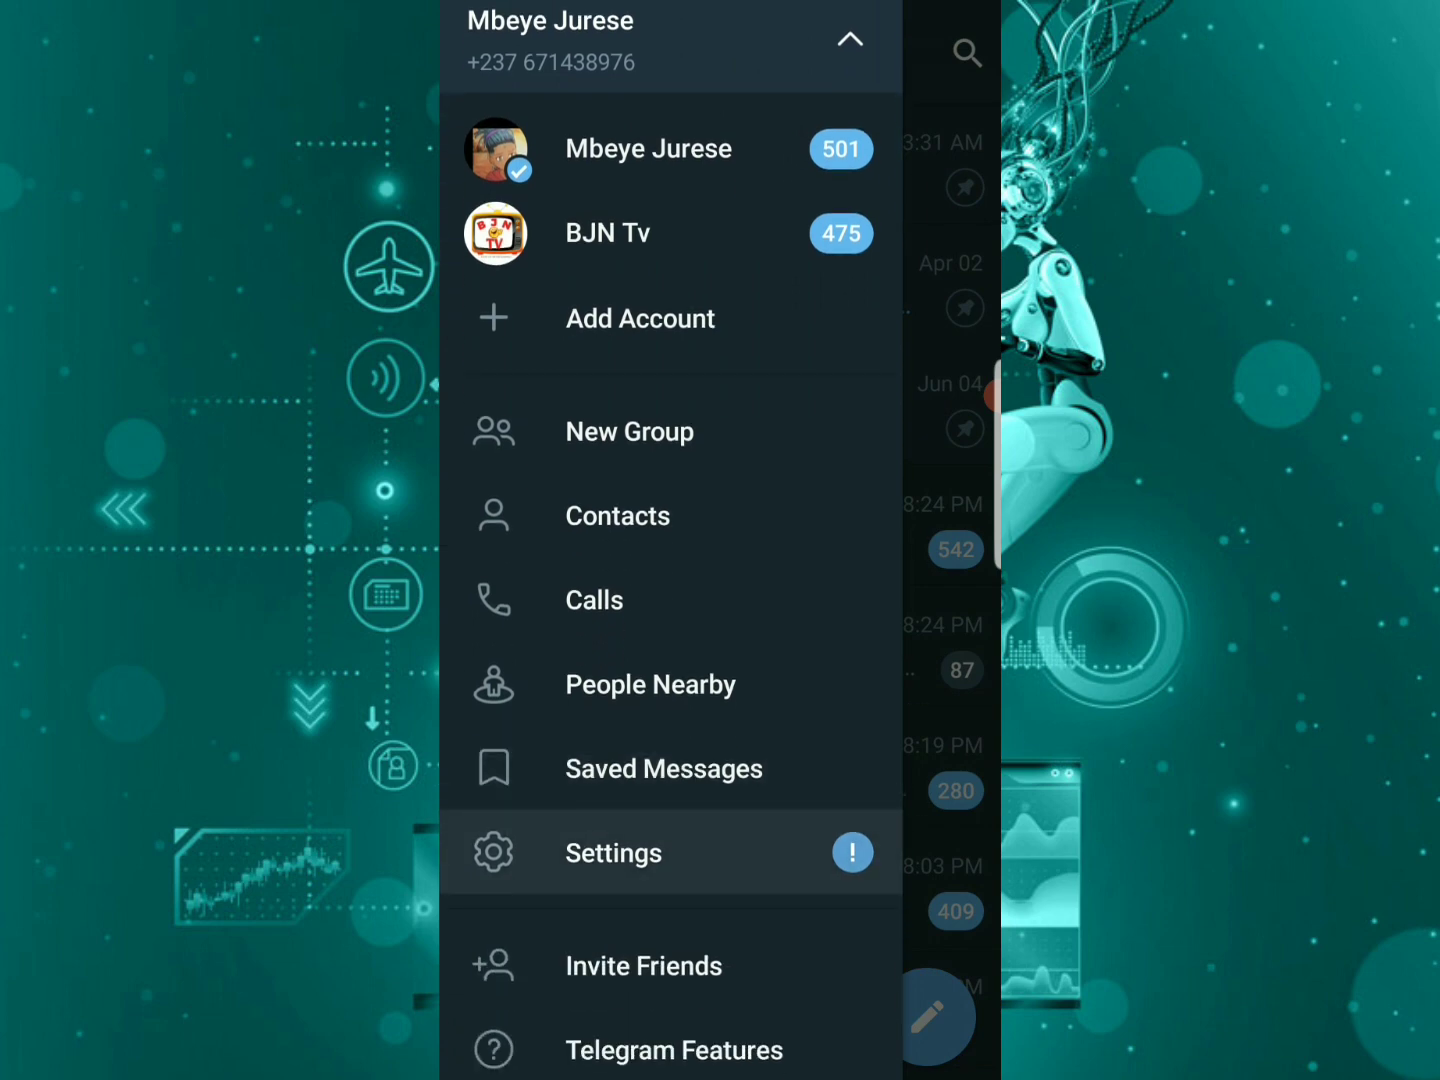
scroll(720, 540, "down", 3)
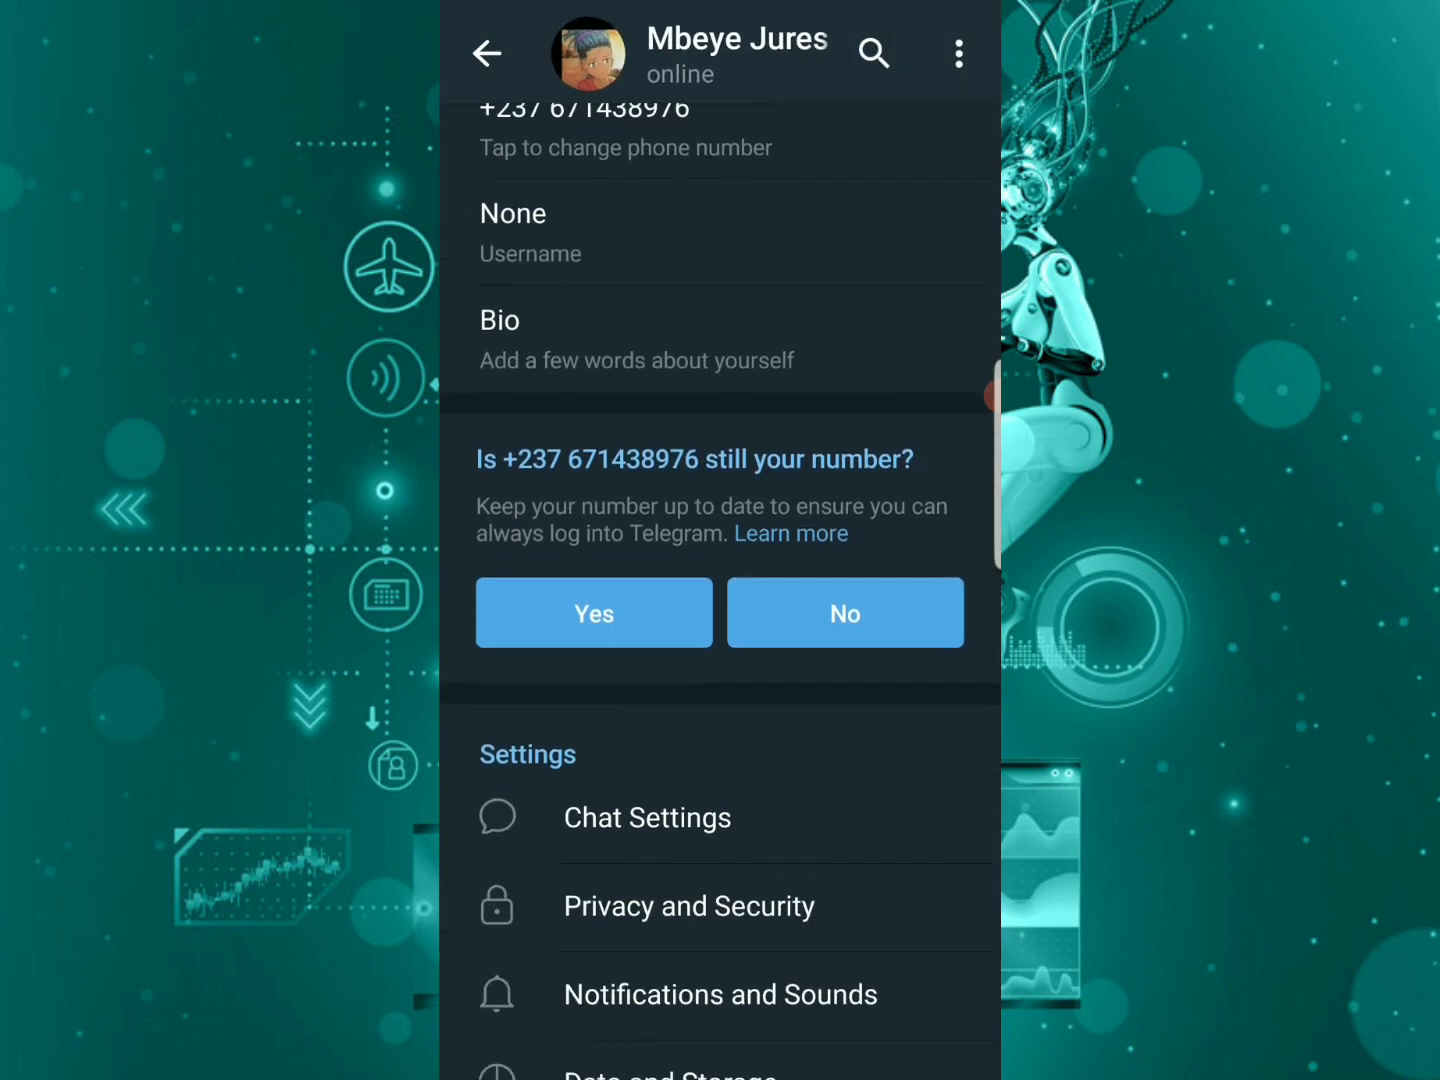
scroll(720, 540, "down", 2)
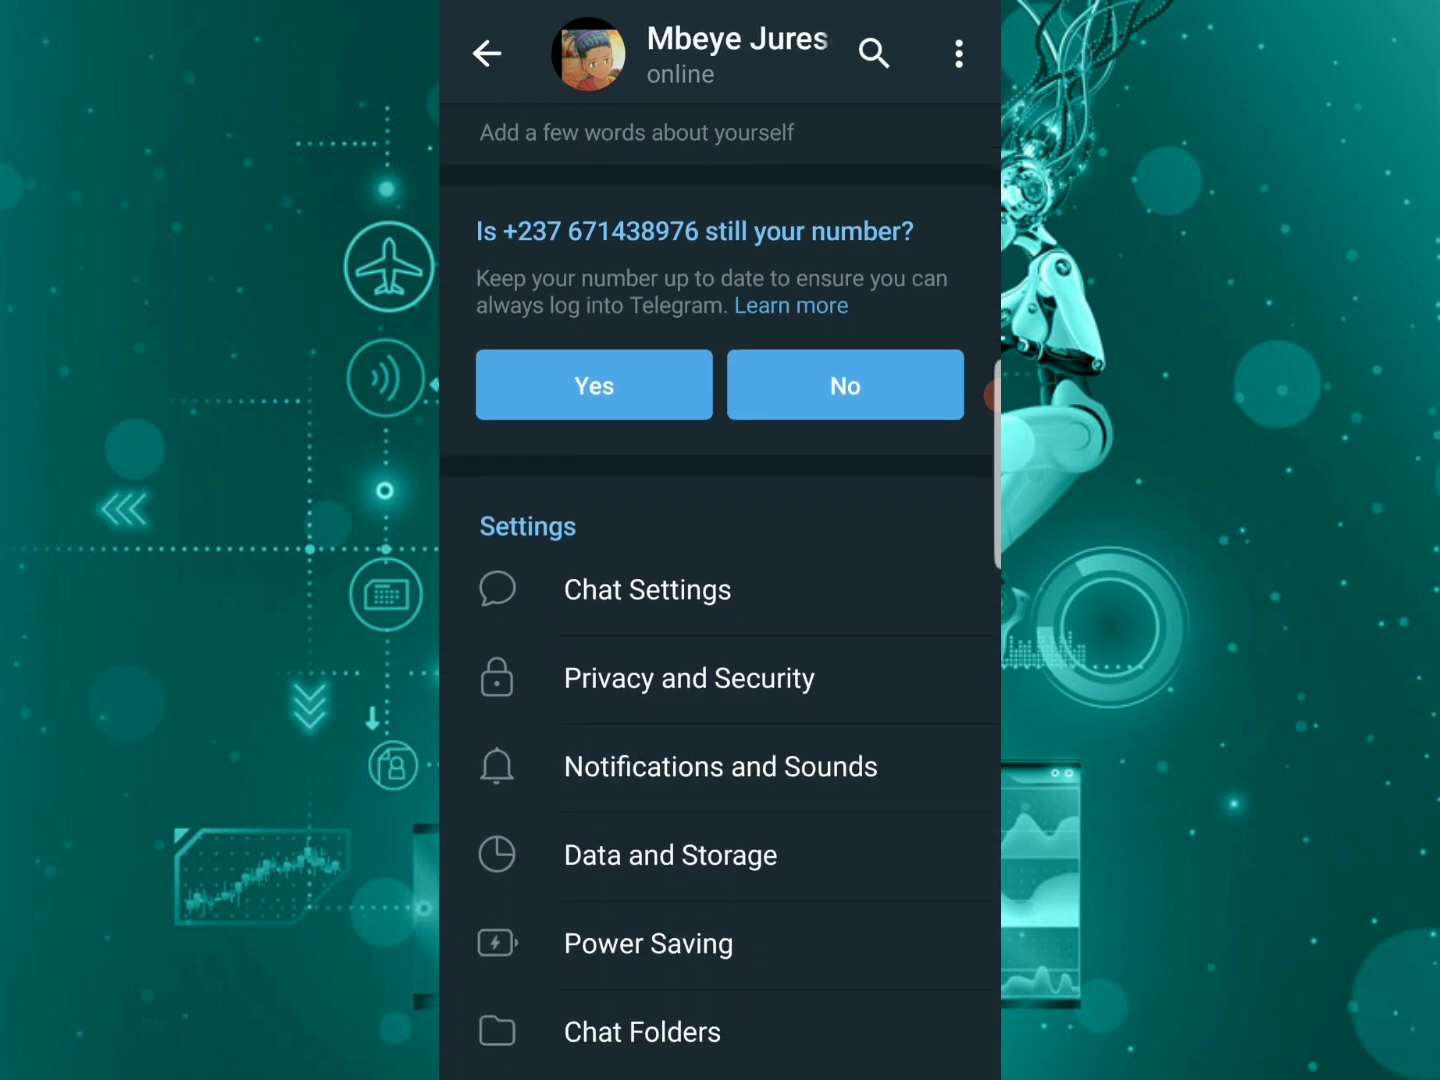
left_click(688, 679)
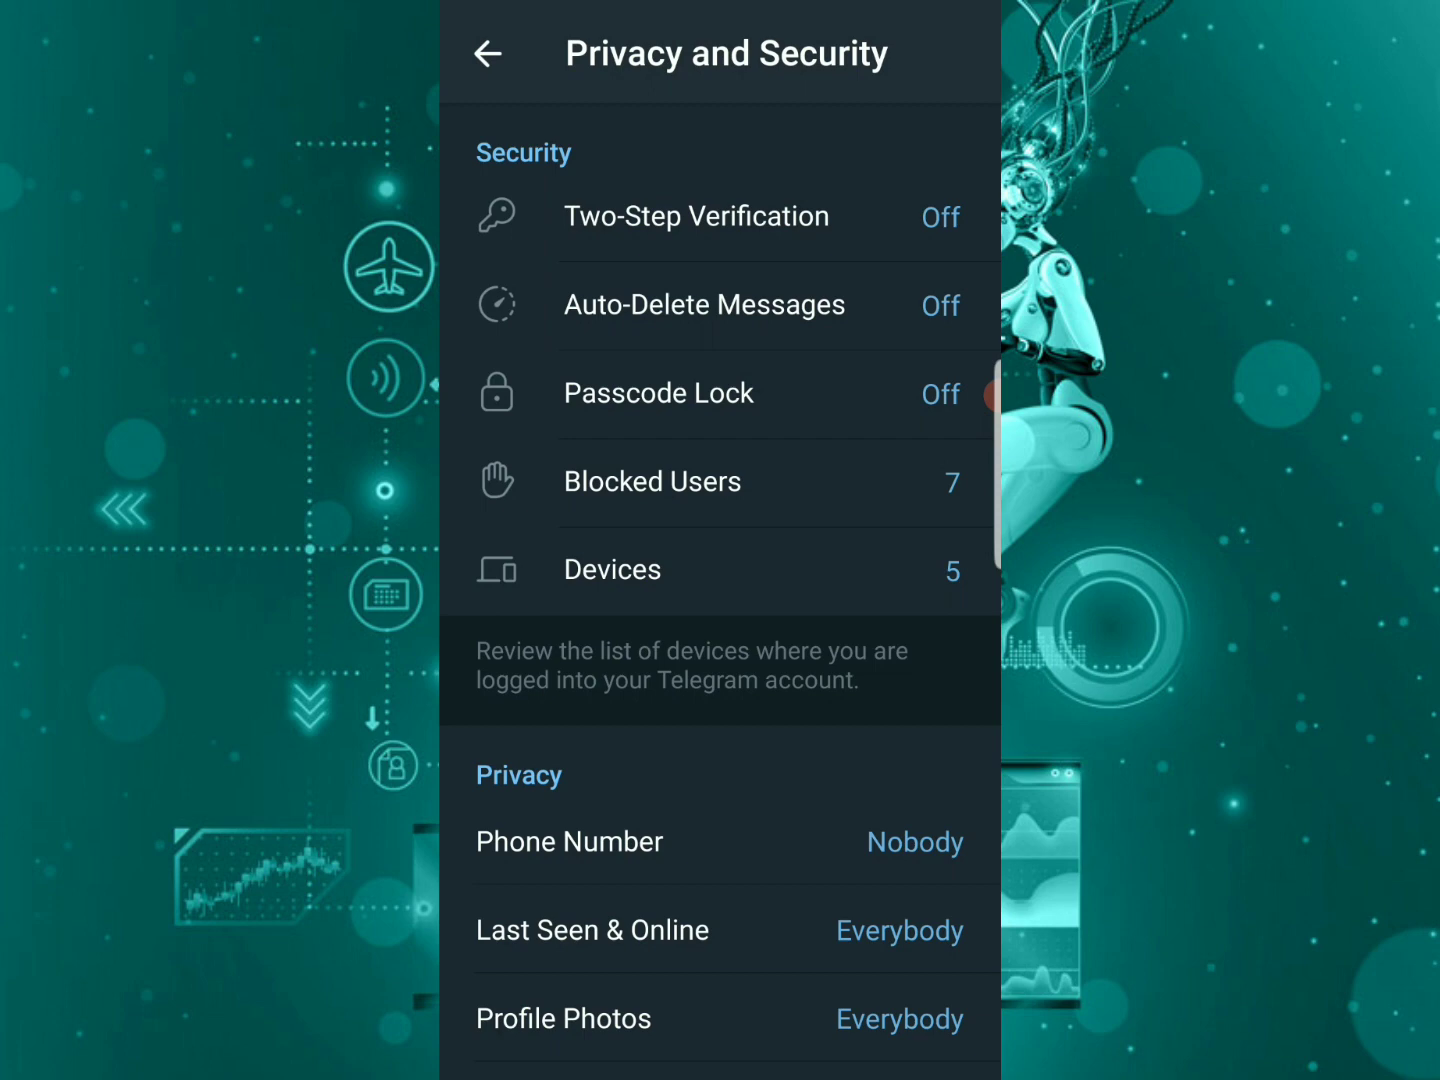
scroll(720, 585, "down", 4)
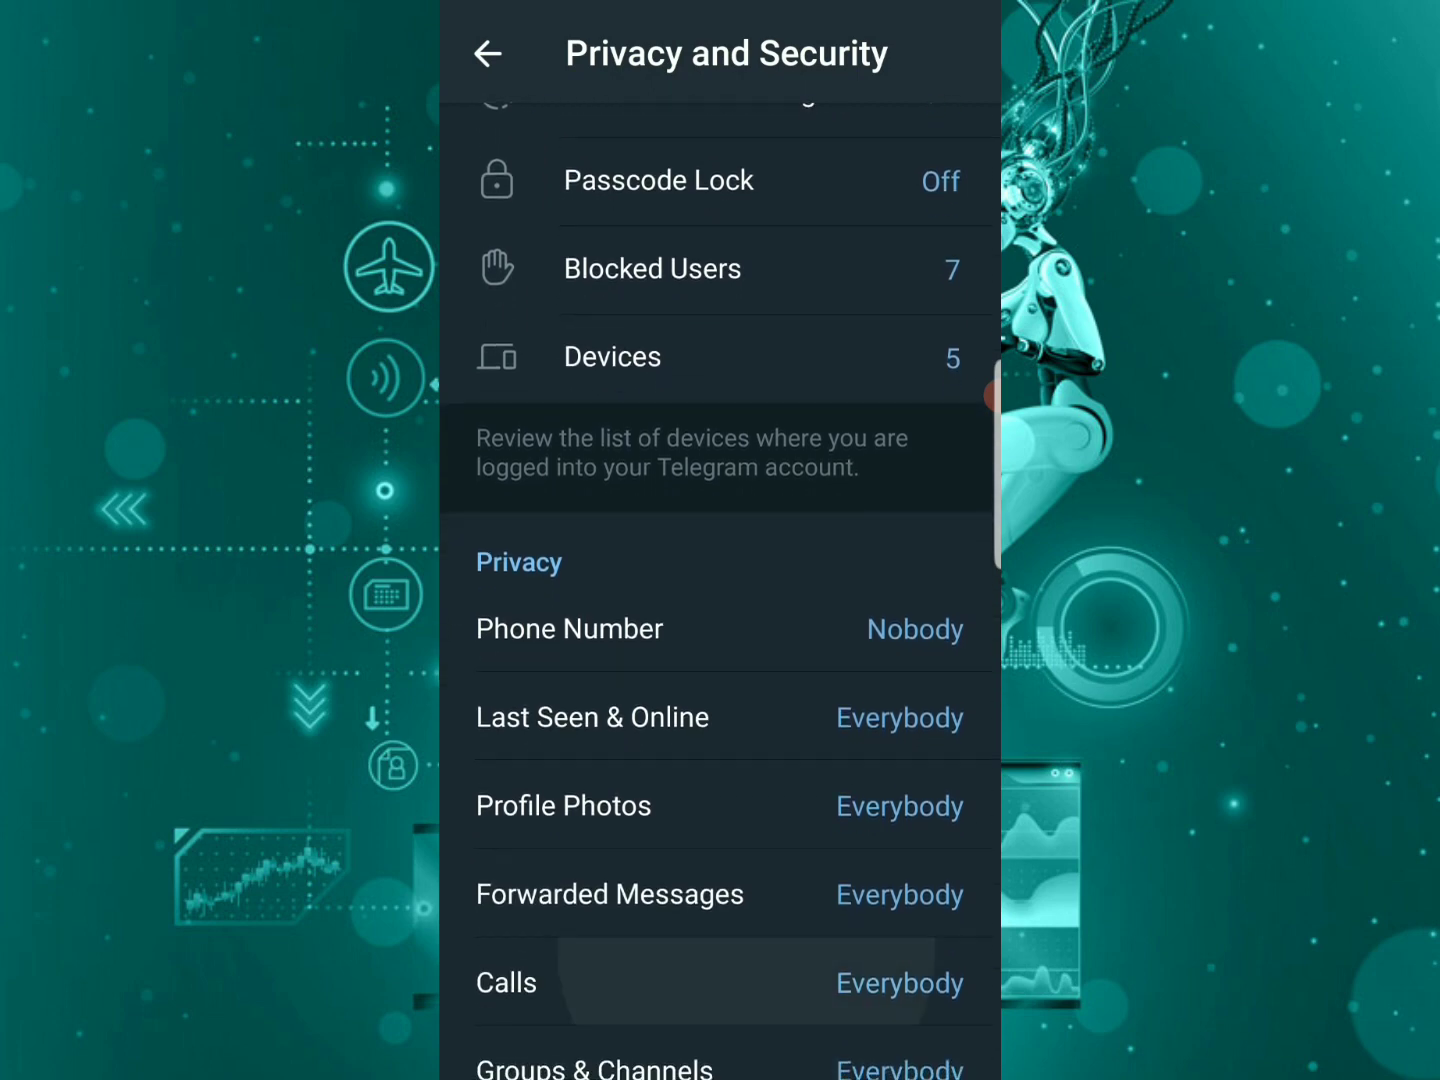
scroll(720, 585, "down", 5)
scroll(720, 585, "down", 2)
scroll(721, 585, "down", 2)
scroll(720, 585, "down", 2)
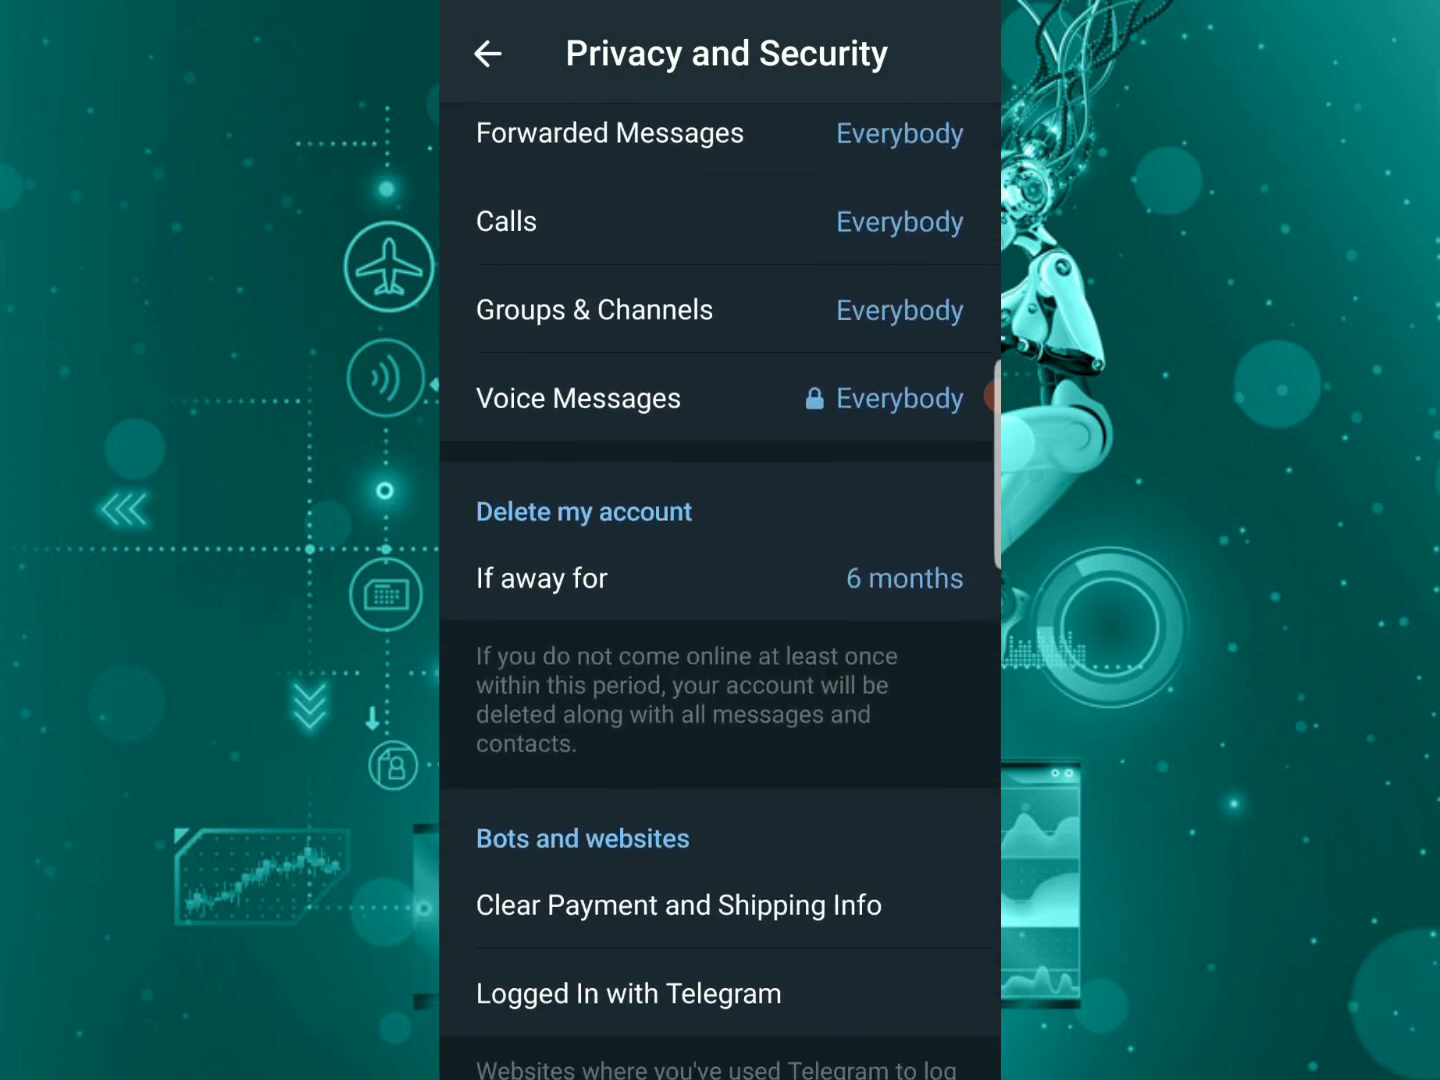
scroll(720, 585, "down", 1)
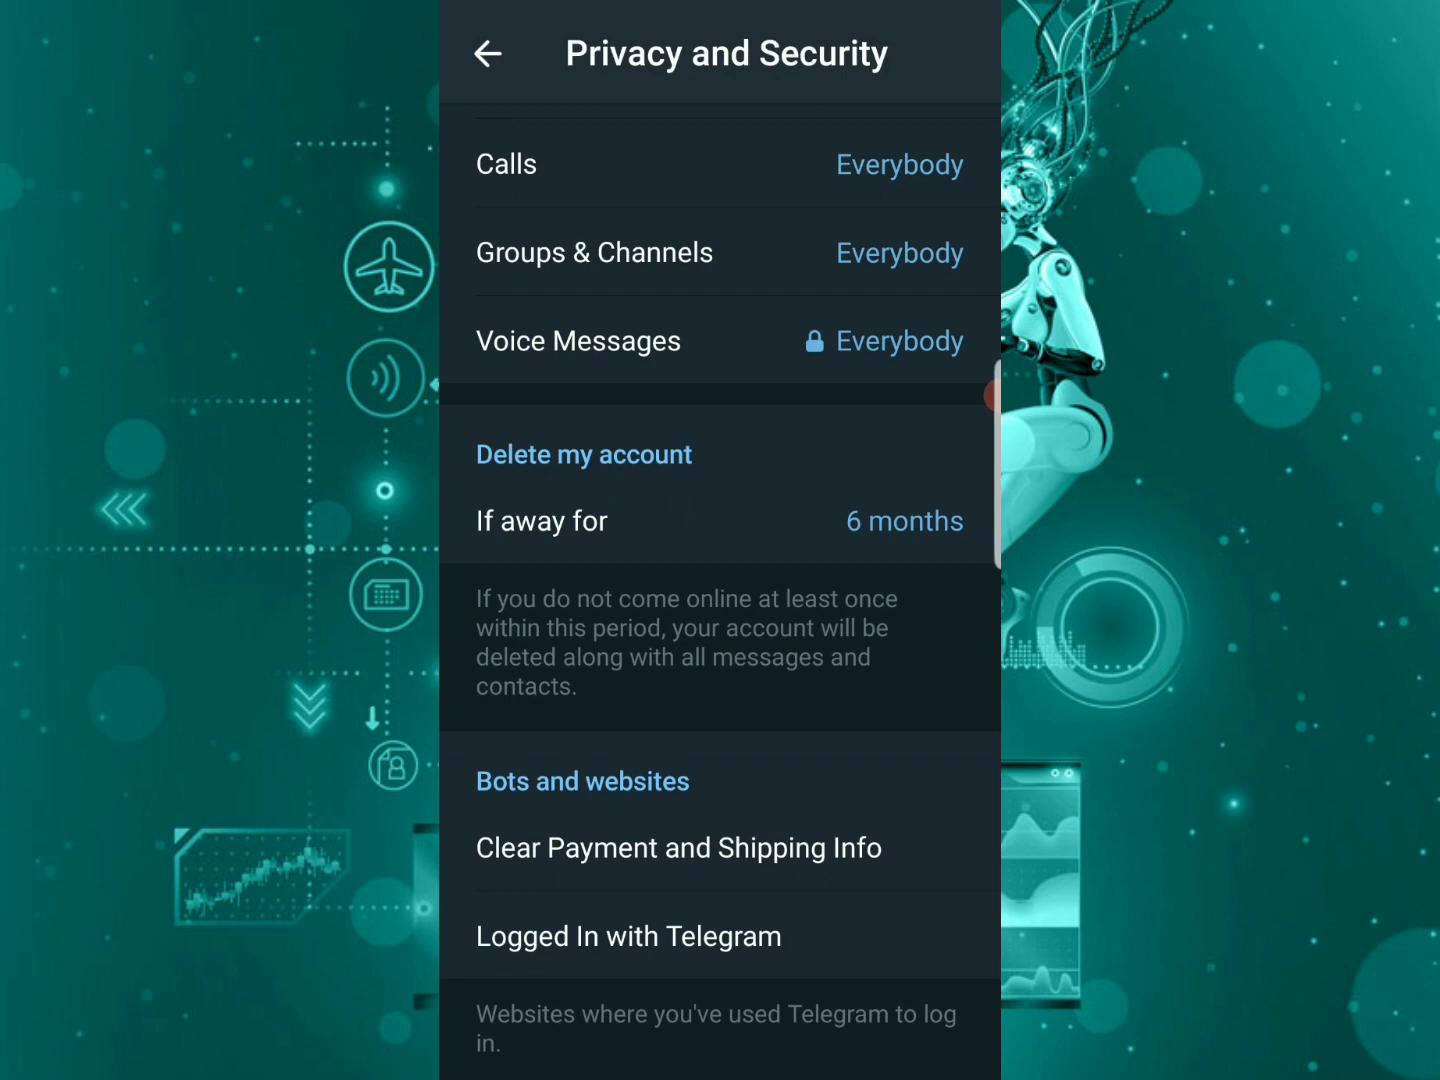
- Open the 'If away for' duration choices under Delete my account
left_click(720, 521)
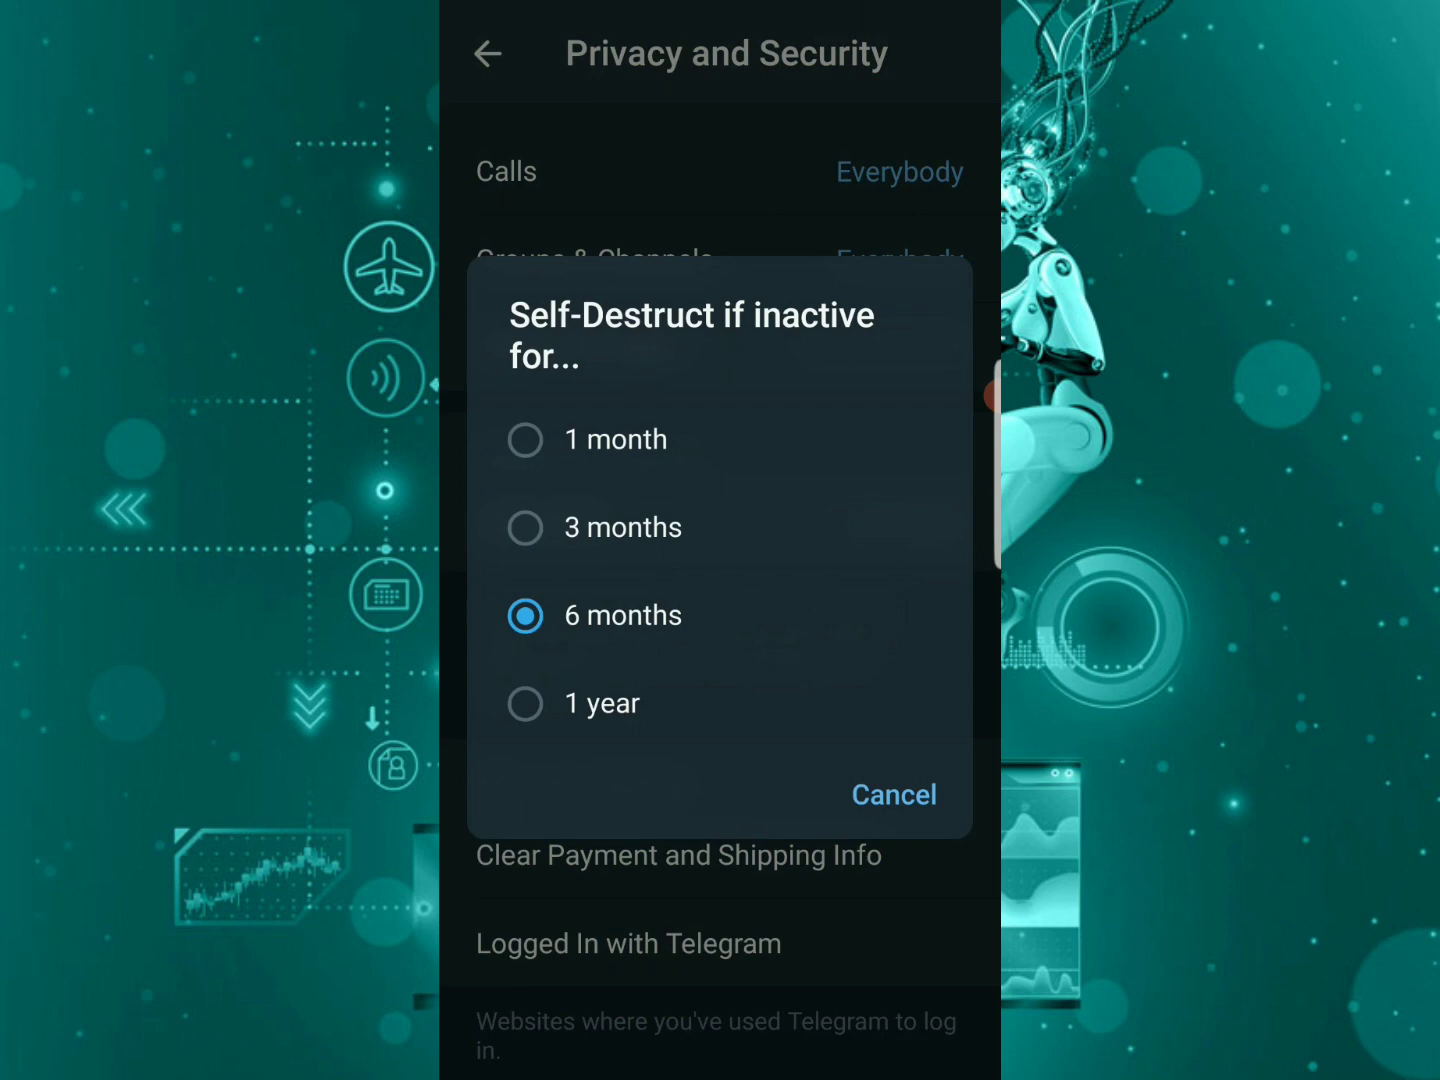
- Choose '1 month' as the self-destruct inactivity period
left_click(615, 440)
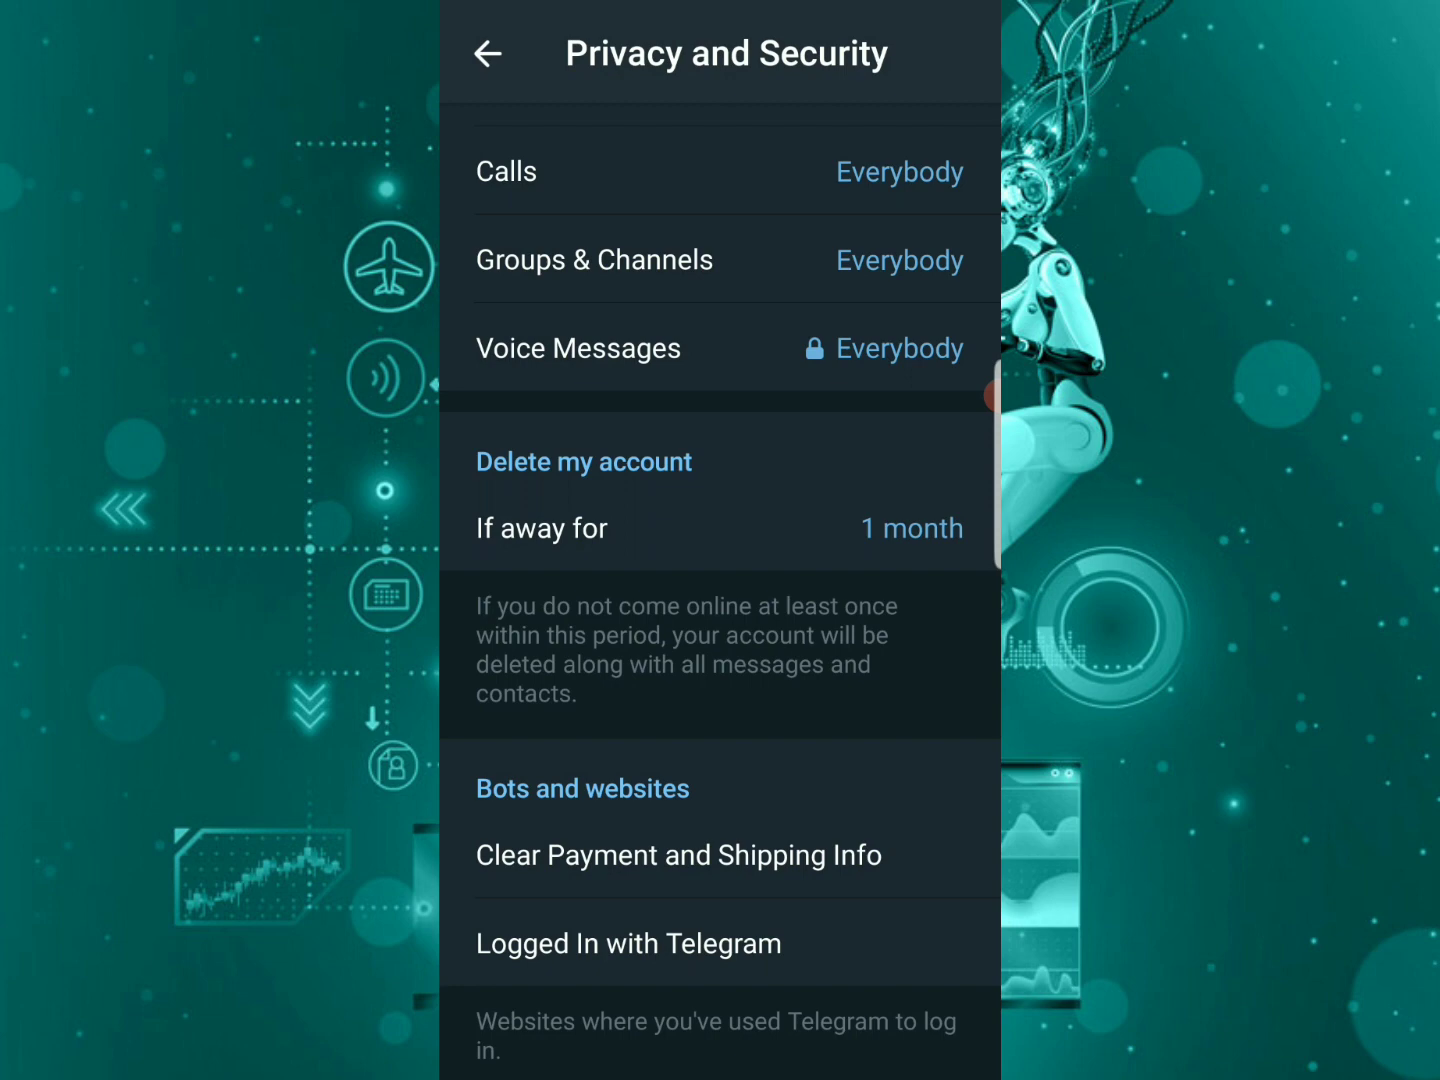
- Reopen 'If away for' and select '6 months'
left_click(589, 529)
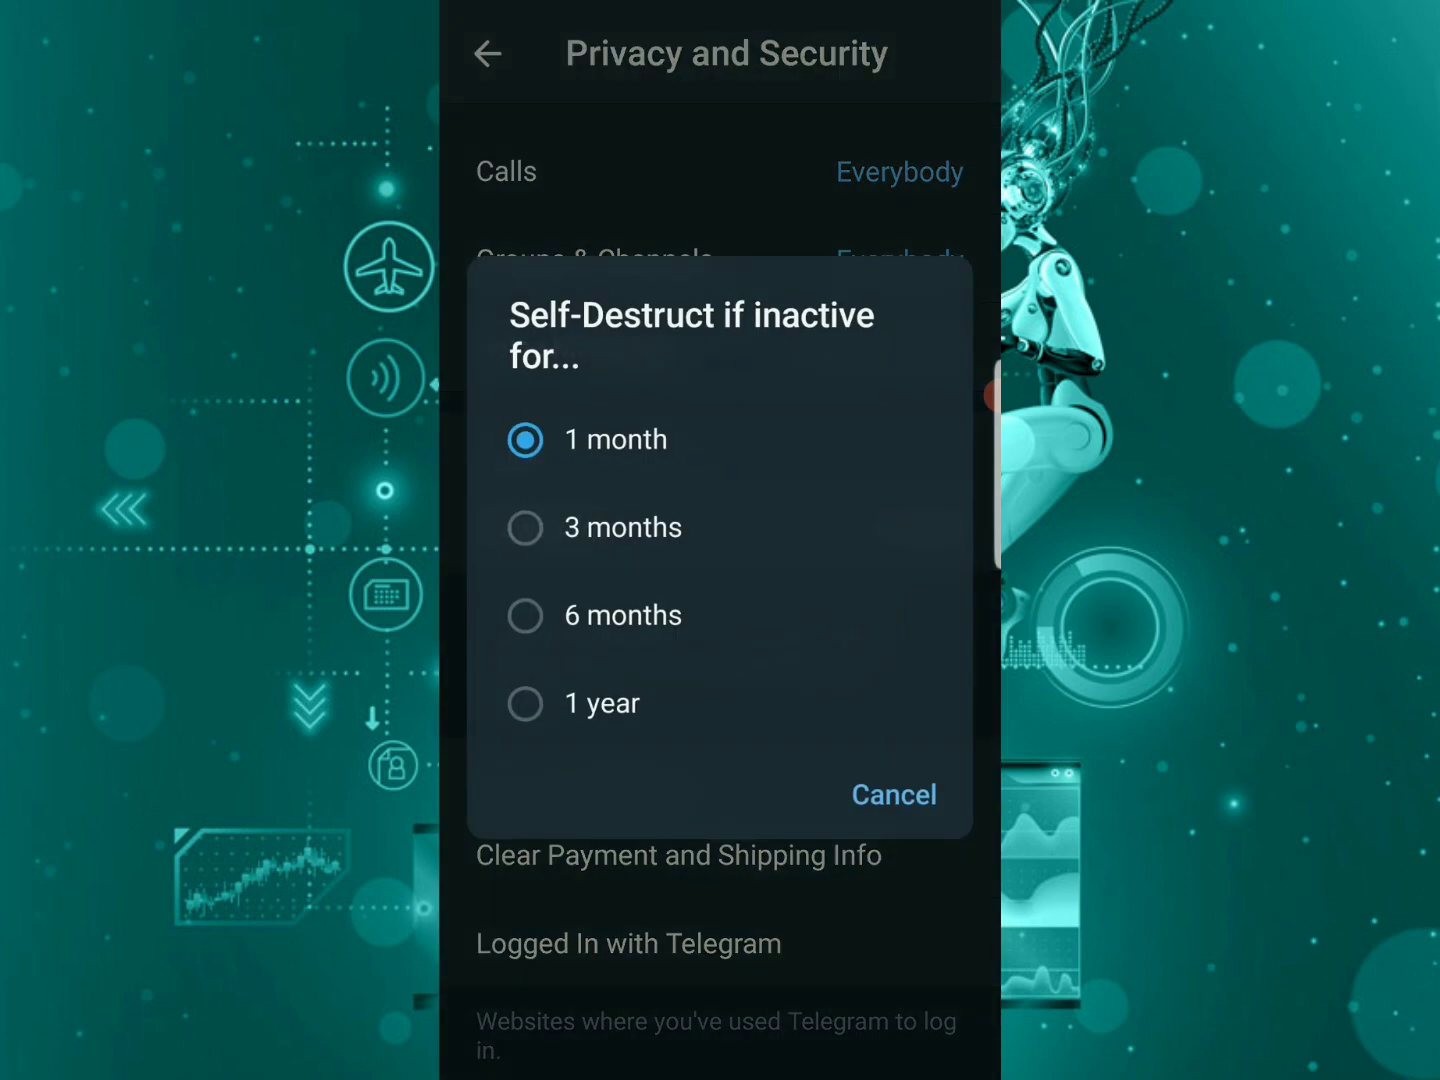
left_click(623, 615)
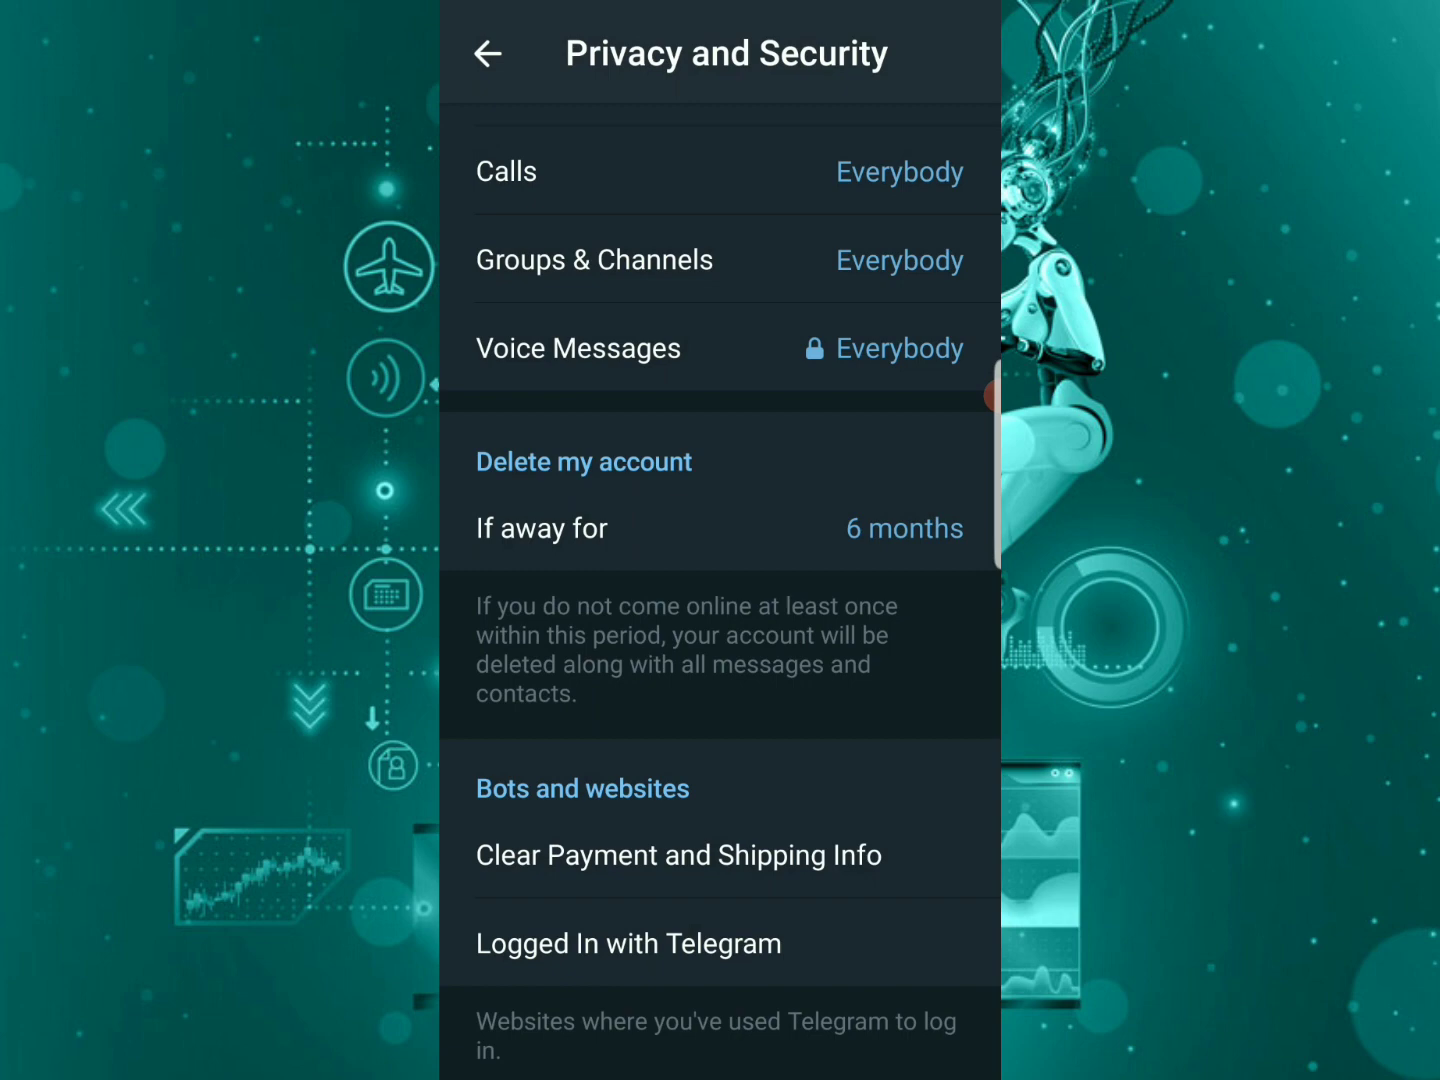